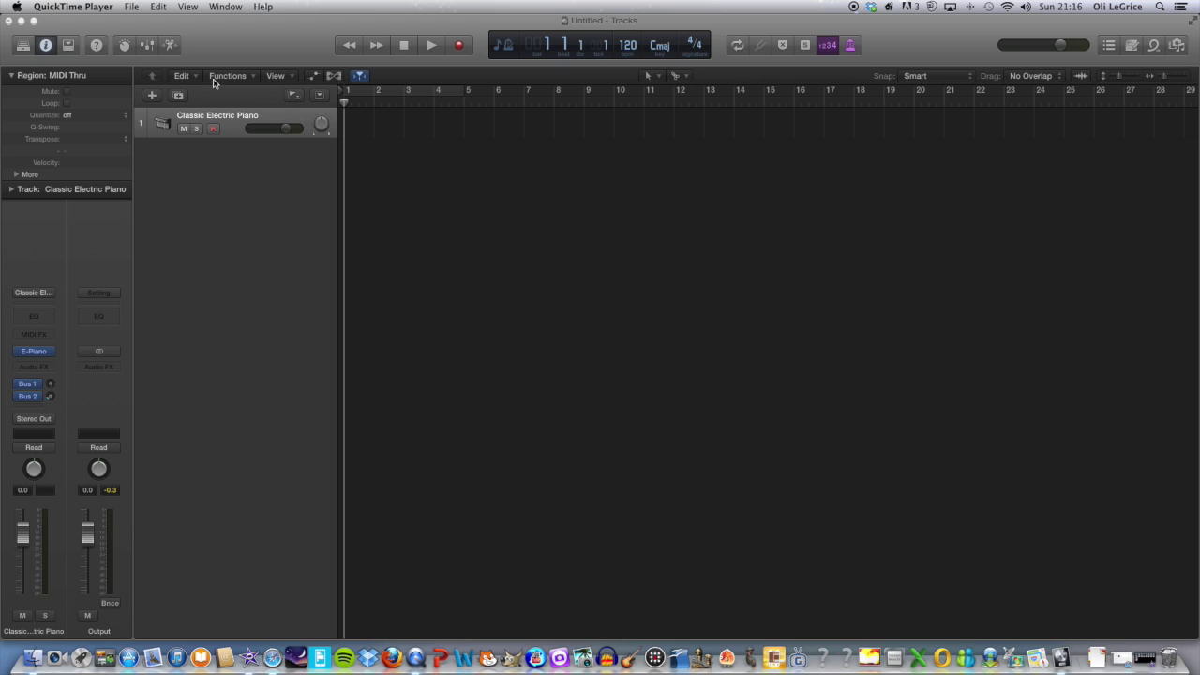
Create a new Audio track, Audio 1 on Input 1, beneath Classic Electric Piano.
{"action": "left_click", "coordinate": [152, 96]}
{"action": "left_click", "coordinate": [152, 96]}
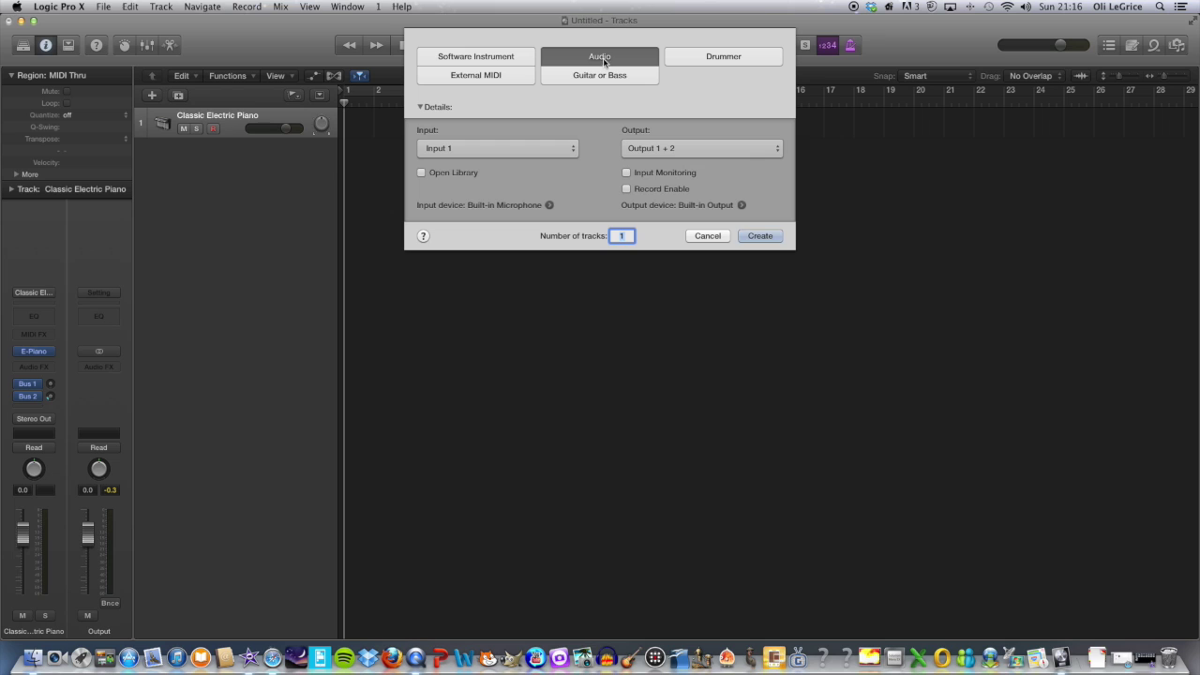
{"action": "left_click", "coordinate": [758, 235]}
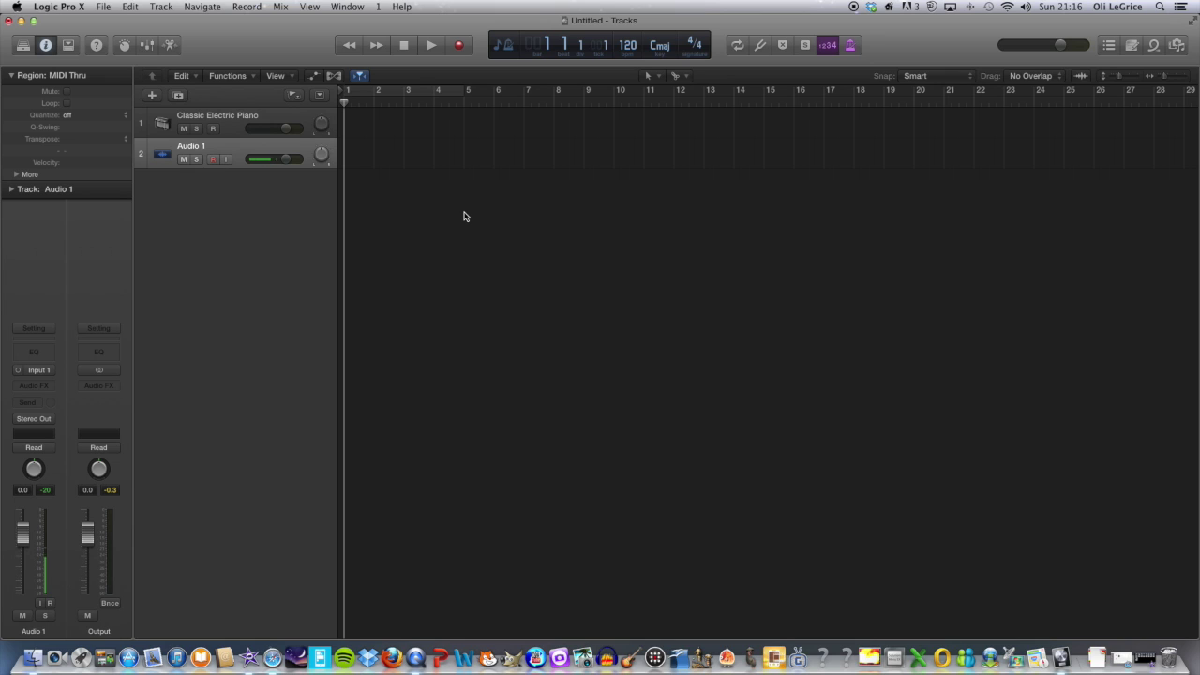
Record a four-bar table-tap loop on Audio 1 with the metronome on.
{"action": "left_click", "coordinate": [852, 44]}
{"action": "left_click", "coordinate": [458, 46]}
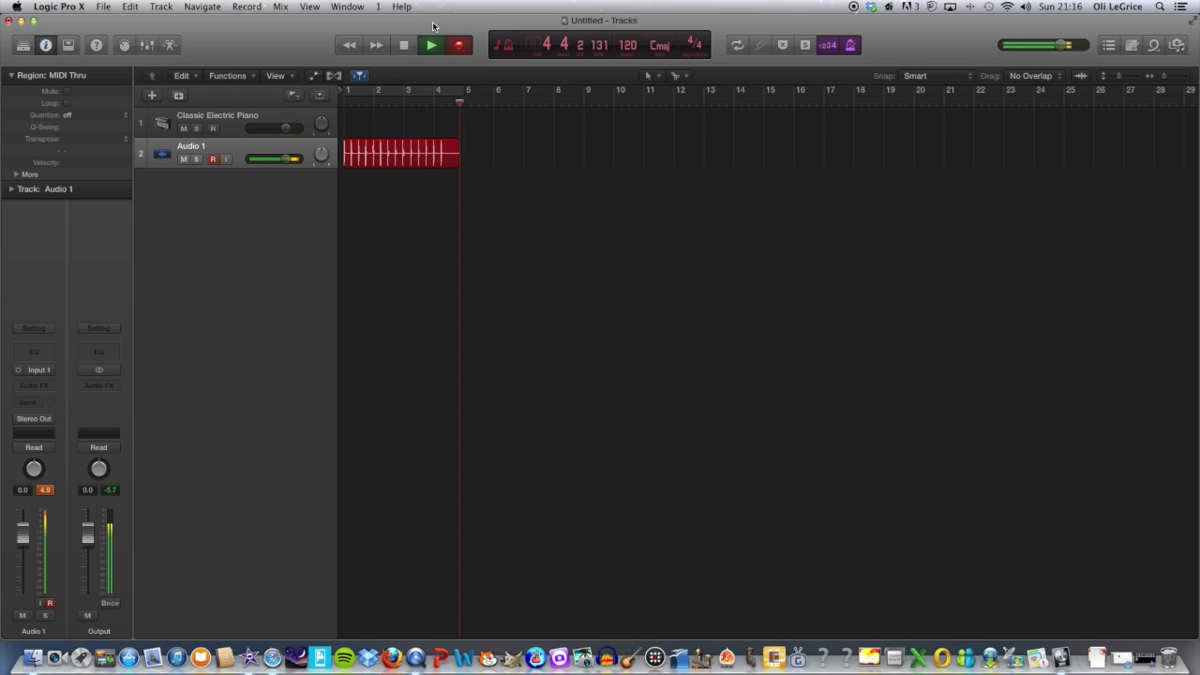
{"action": "left_click", "coordinate": [403, 45]}
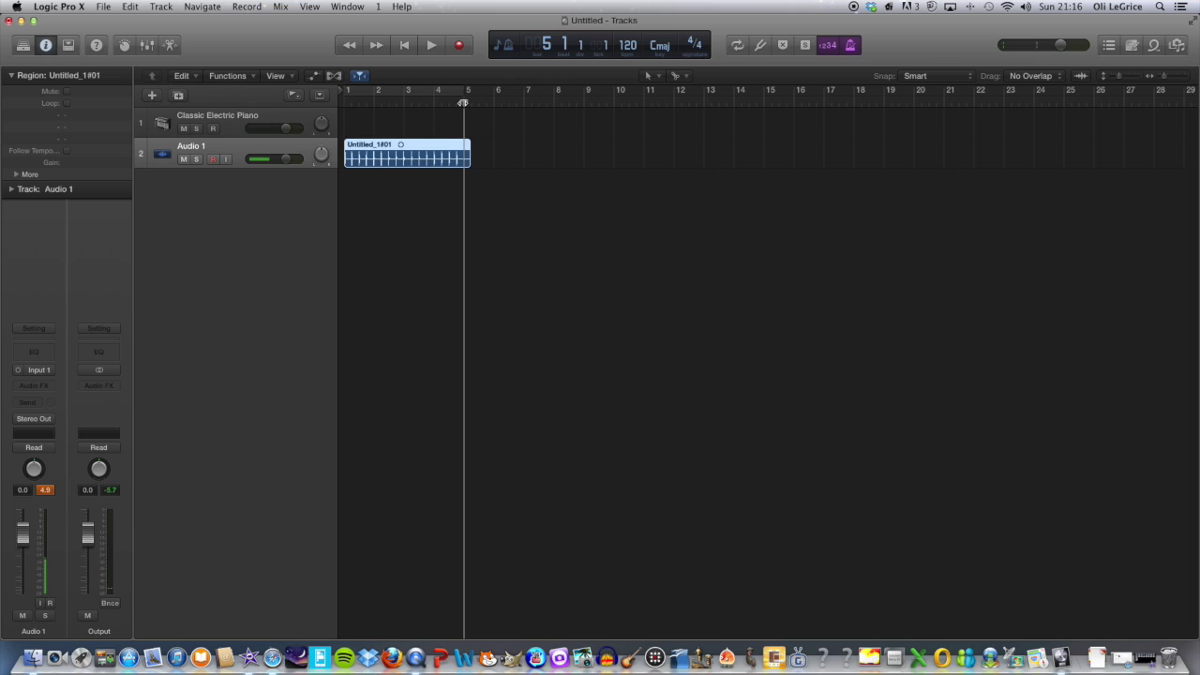
Trim the recorded region's end and set a cycle range over bars 1 to 5.
{"action": "left_click_drag", "start_coordinate": [466, 165], "coordinate": [461, 165]}
{"action": "left_click", "coordinate": [453, 132]}
{"action": "left_click", "coordinate": [406, 93]}
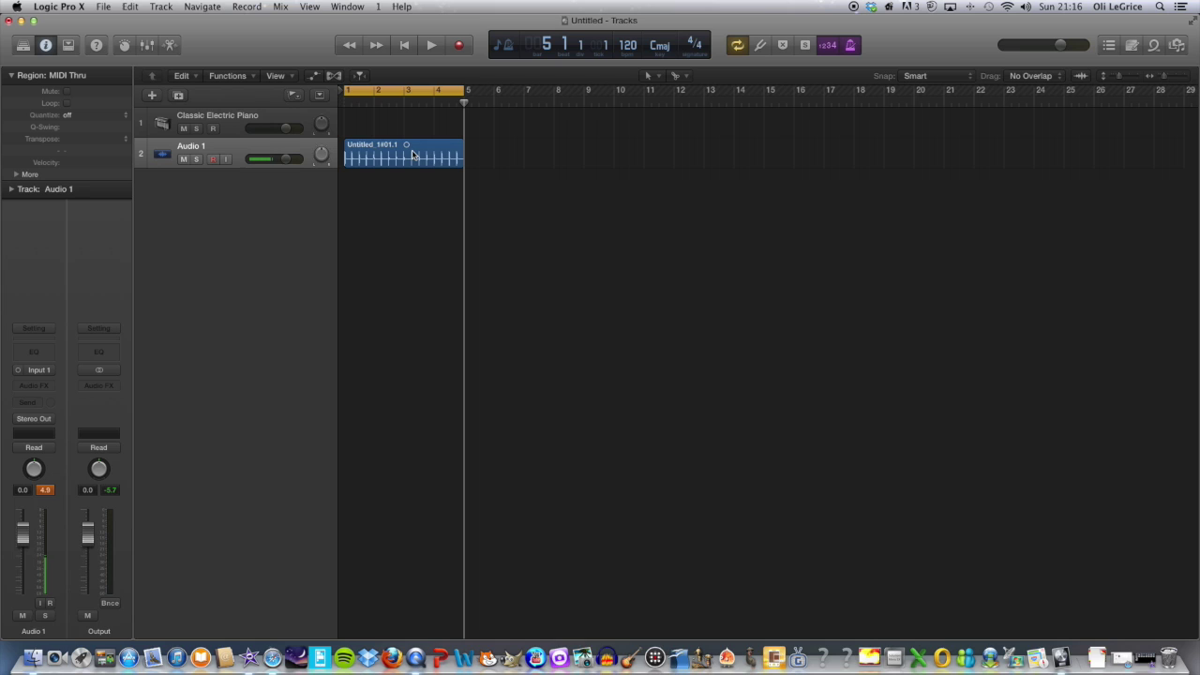
Insert a Mono BPM Counter on Audio 1 and play the loop from bar 1.
{"action": "left_click", "coordinate": [344, 103]}
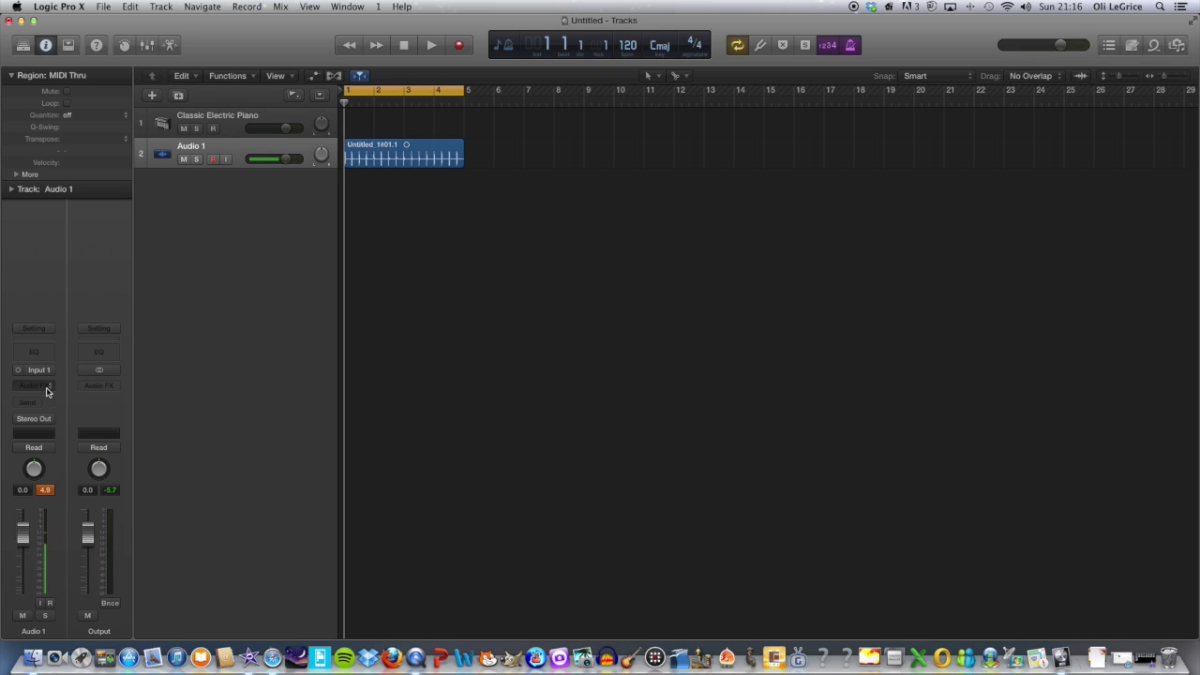
{"action": "left_click", "coordinate": [47, 392]}
{"action": "mouse_move", "coordinate": [62, 481]}
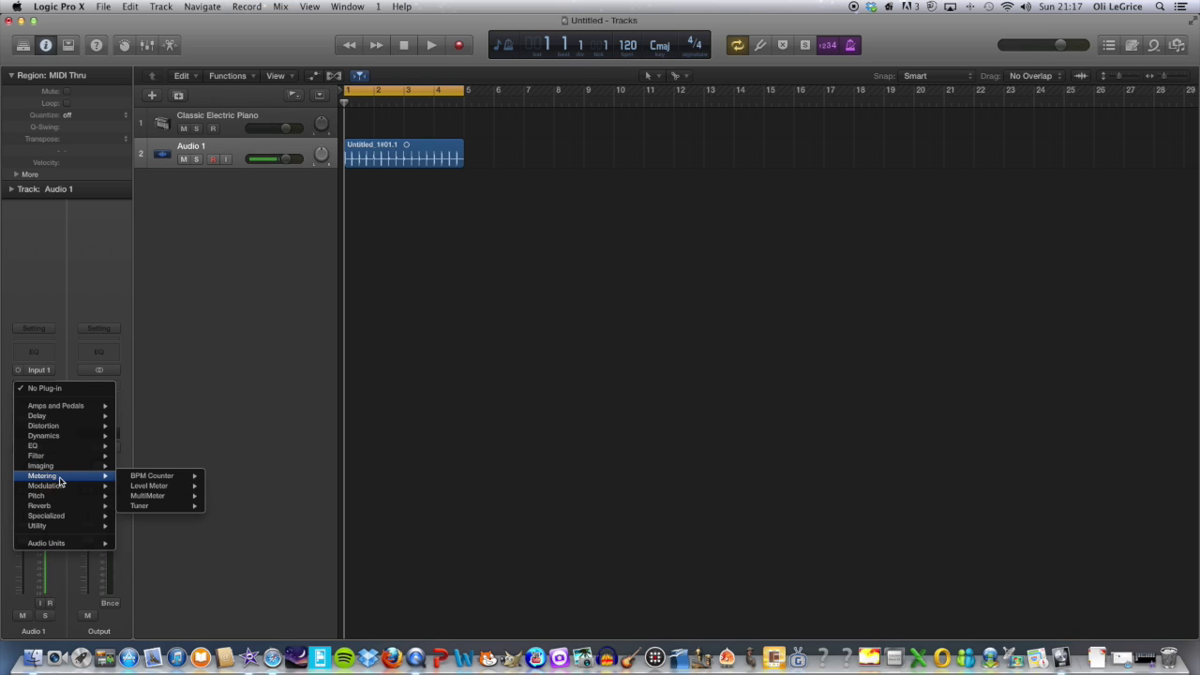
{"action": "mouse_move", "coordinate": [151, 480]}
{"action": "left_click", "coordinate": [229, 475]}
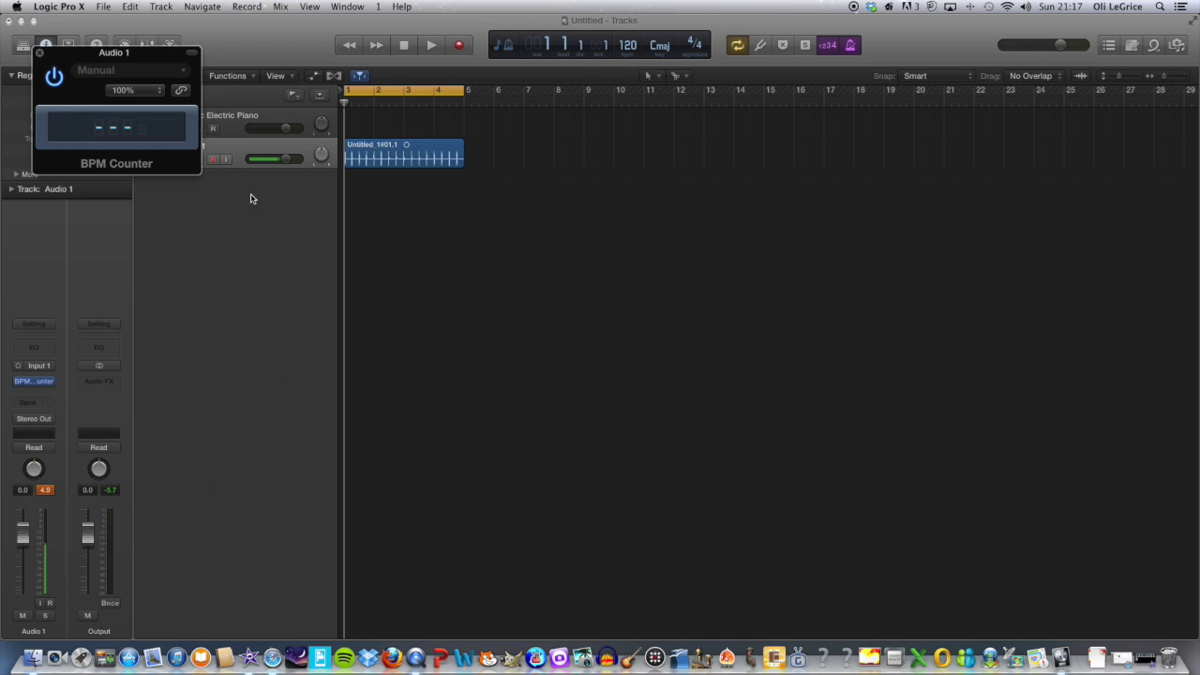
{"action": "left_click_drag", "start_coordinate": [146, 60], "coordinate": [225, 219]}
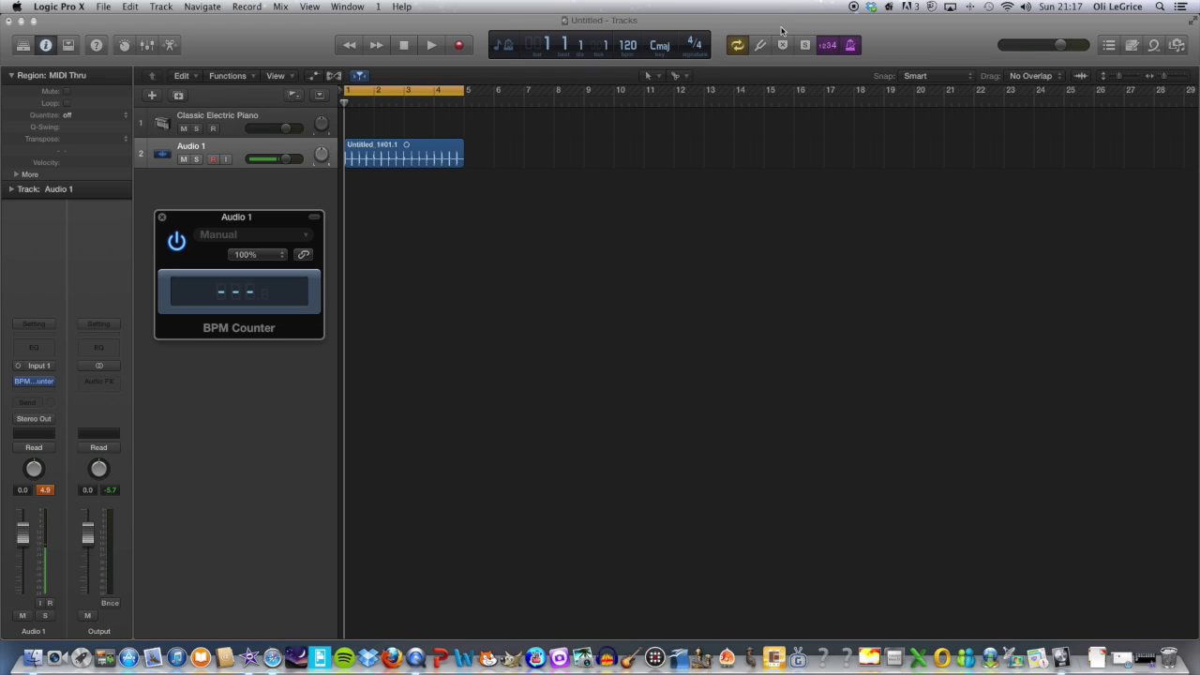
{"action": "key", "text": "space"}
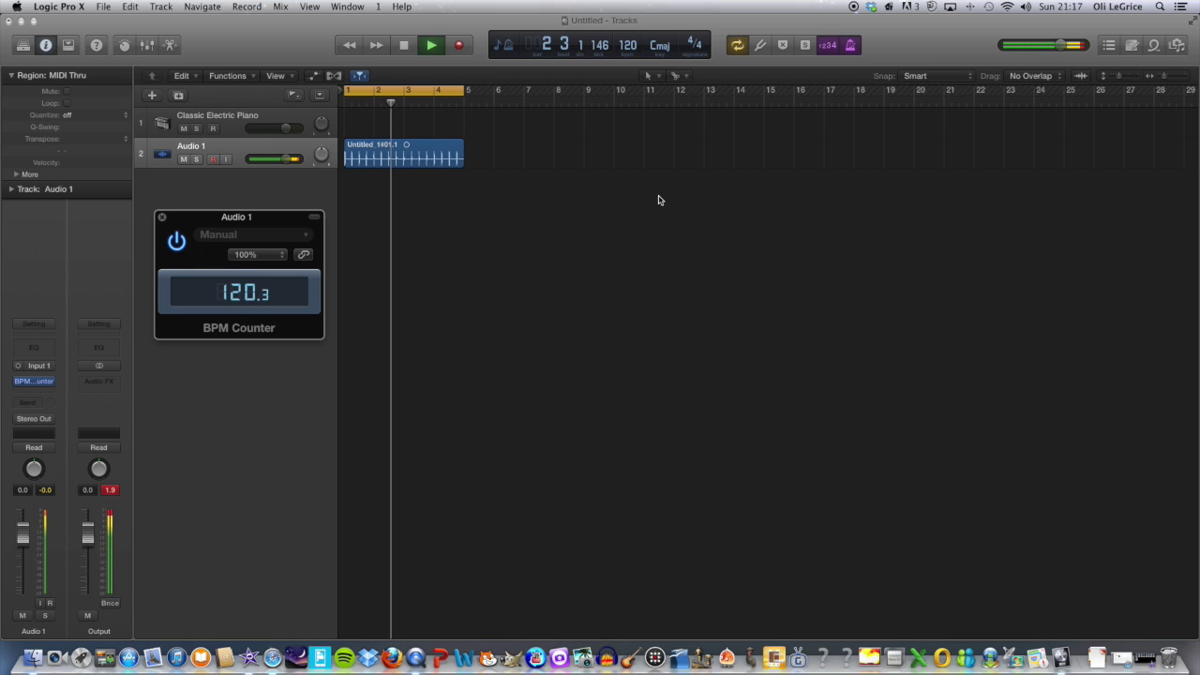
Stop playback with the BPM Counter holding 120.3, then select the recorded audio region.
{"action": "key", "text": "space"}
{"action": "mouse_move", "coordinate": [268, 223]}
{"action": "left_mouse_down"}
{"action": "mouse_move", "coordinate": [330, 222]}
{"action": "mouse_move", "coordinate": [264, 230]}
{"action": "mouse_move", "coordinate": [273, 244]}
{"action": "mouse_move", "coordinate": [271, 199]}
{"action": "left_mouse_up"}
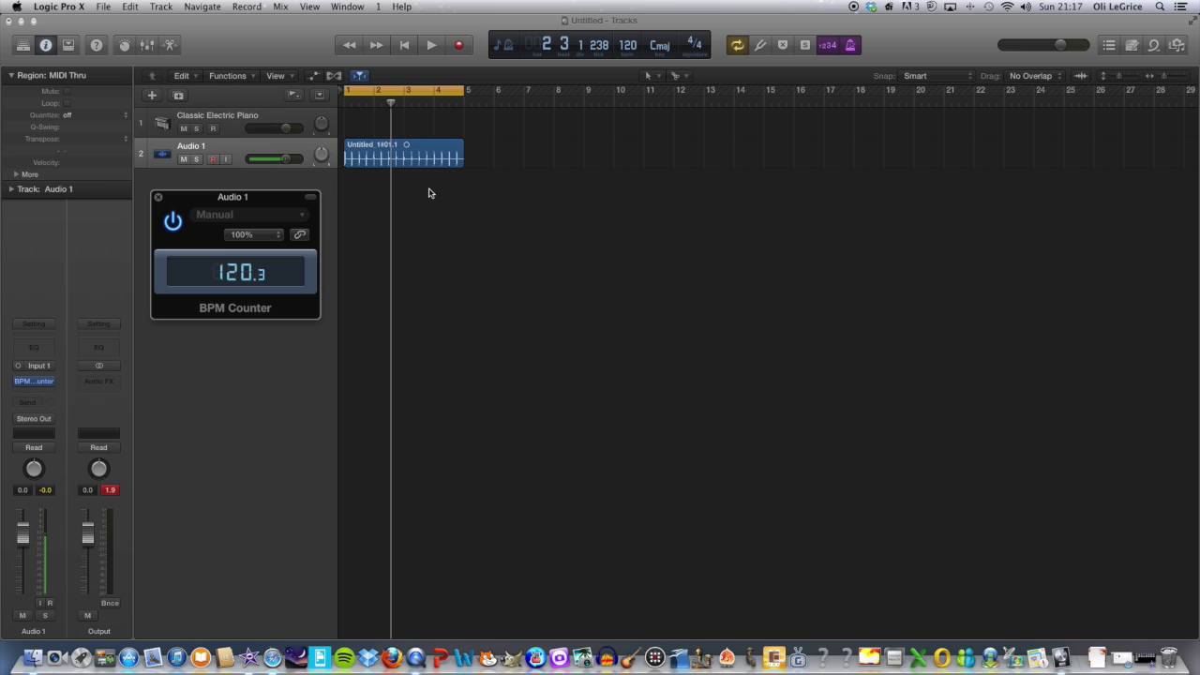
{"action": "left_click", "coordinate": [423, 149]}
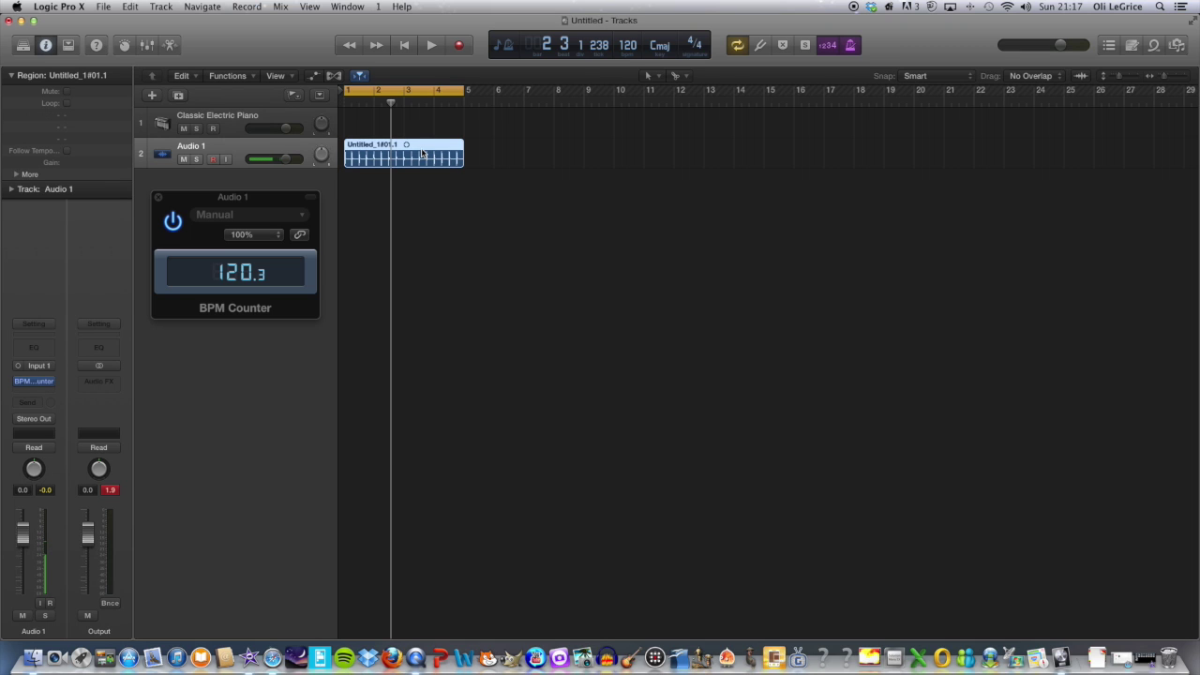
Show the region's waveform in an enlarged File editor and bring up its Functions menu.
{"action": "double_click", "coordinate": [423, 153]}
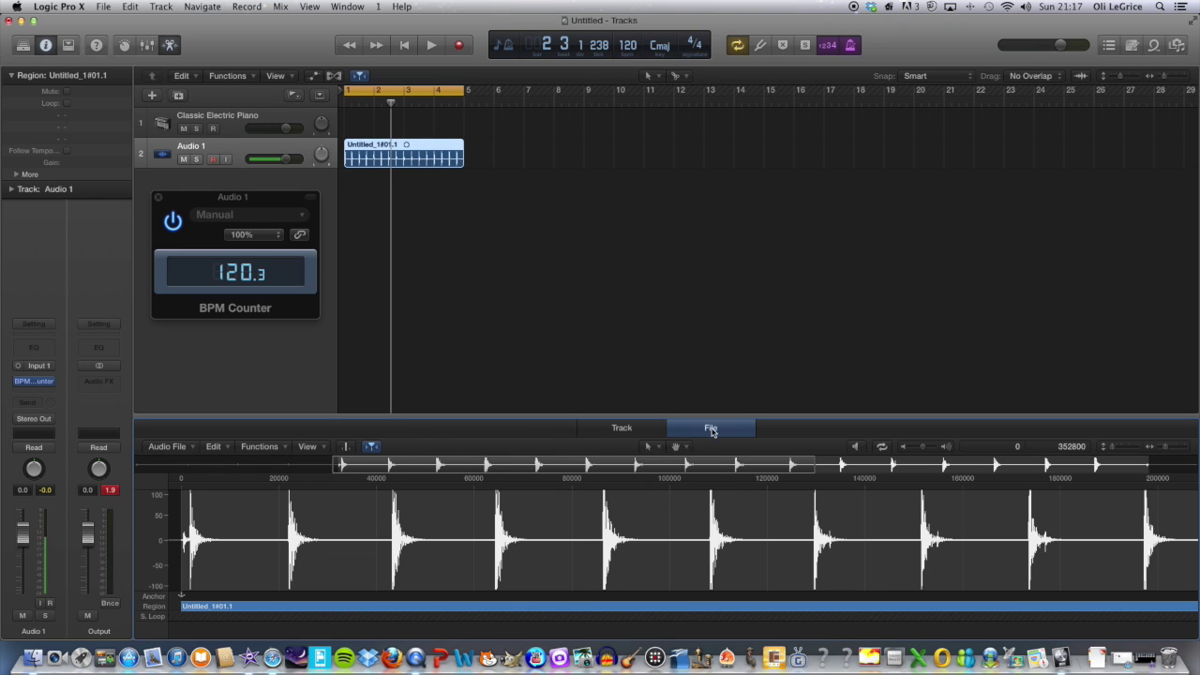
{"action": "left_click", "coordinate": [624, 430]}
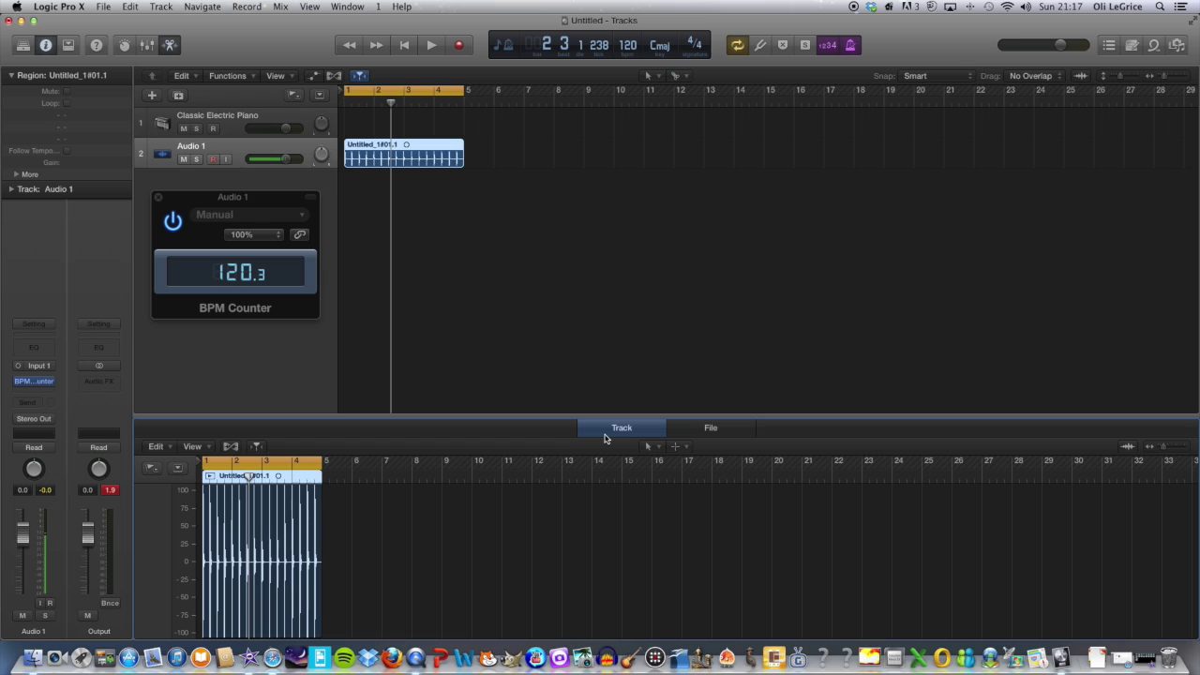
{"action": "left_click_drag", "start_coordinate": [476, 419], "coordinate": [525, 428]}
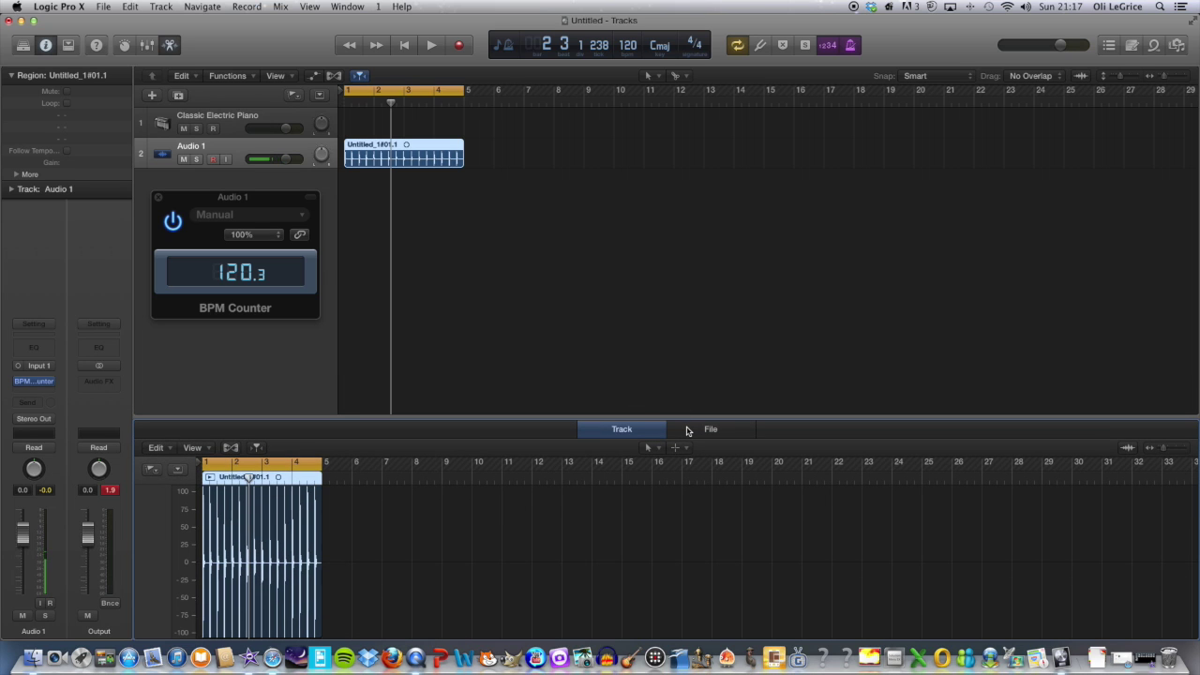
{"action": "left_click", "coordinate": [687, 429]}
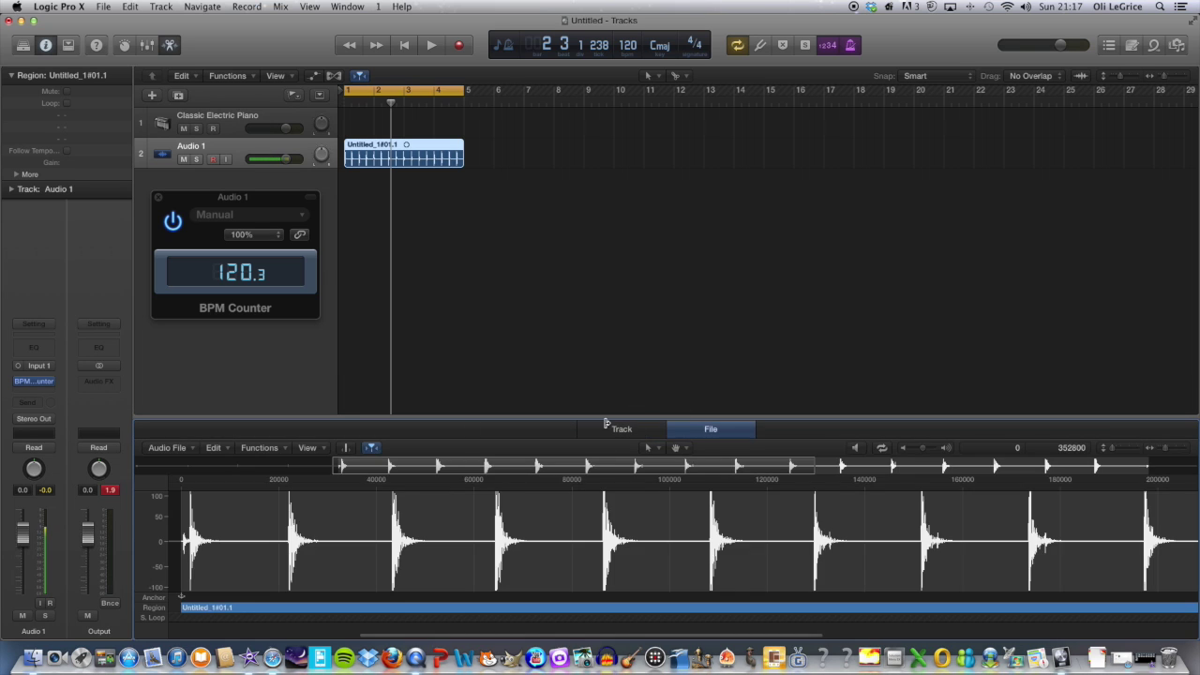
{"action": "left_click", "coordinate": [268, 450]}
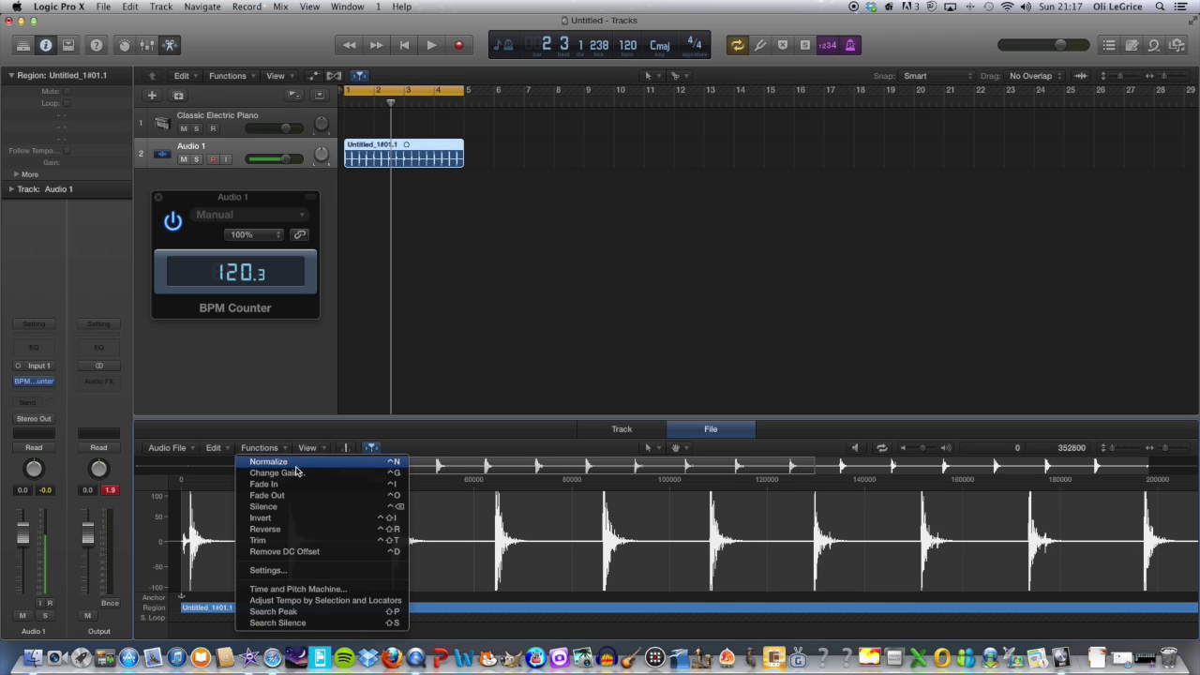
Launch the Time and Pitch Machine and set its Original Tempo to 120.3 bpm.
{"action": "left_click", "coordinate": [310, 590]}
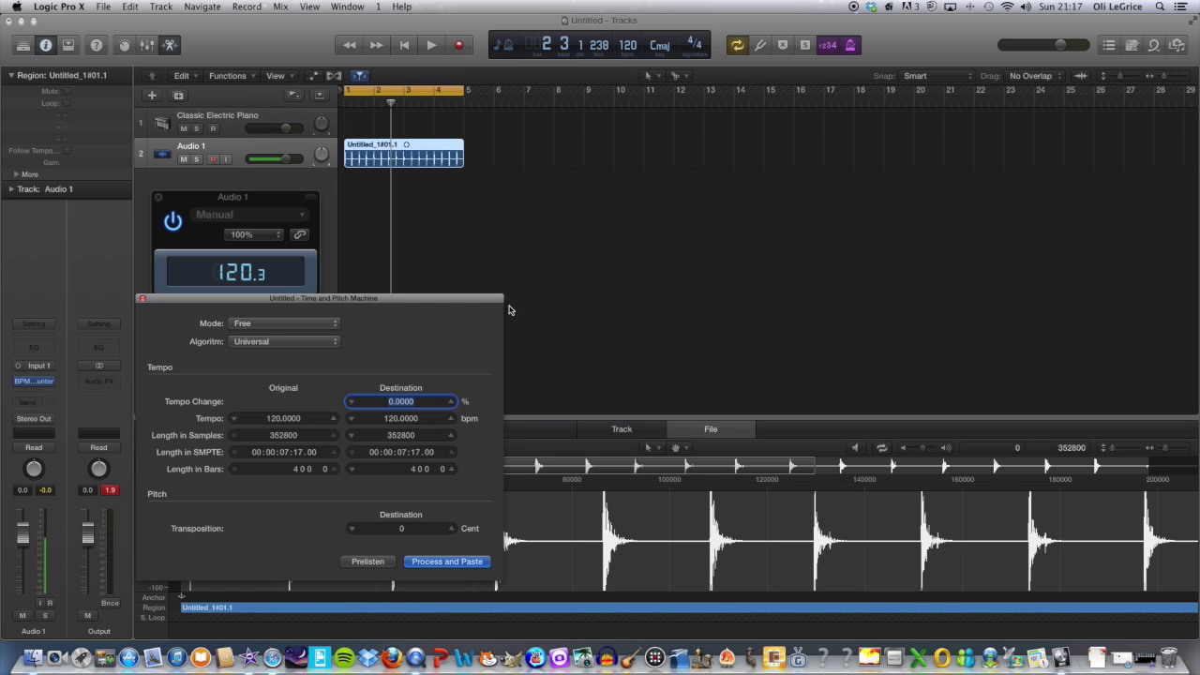
{"action": "left_click_drag", "start_coordinate": [398, 303], "coordinate": [742, 194]}
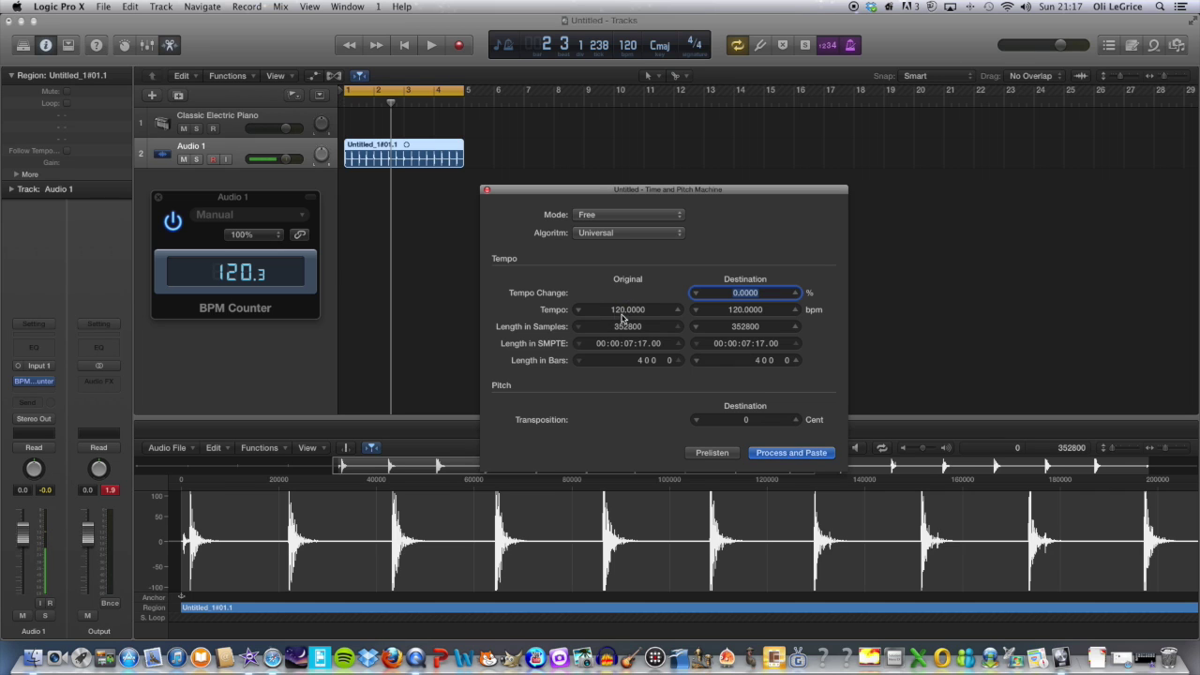
{"action": "left_click_drag", "start_coordinate": [251, 204], "coordinate": [264, 229]}
{"action": "left_click", "coordinate": [678, 310]}
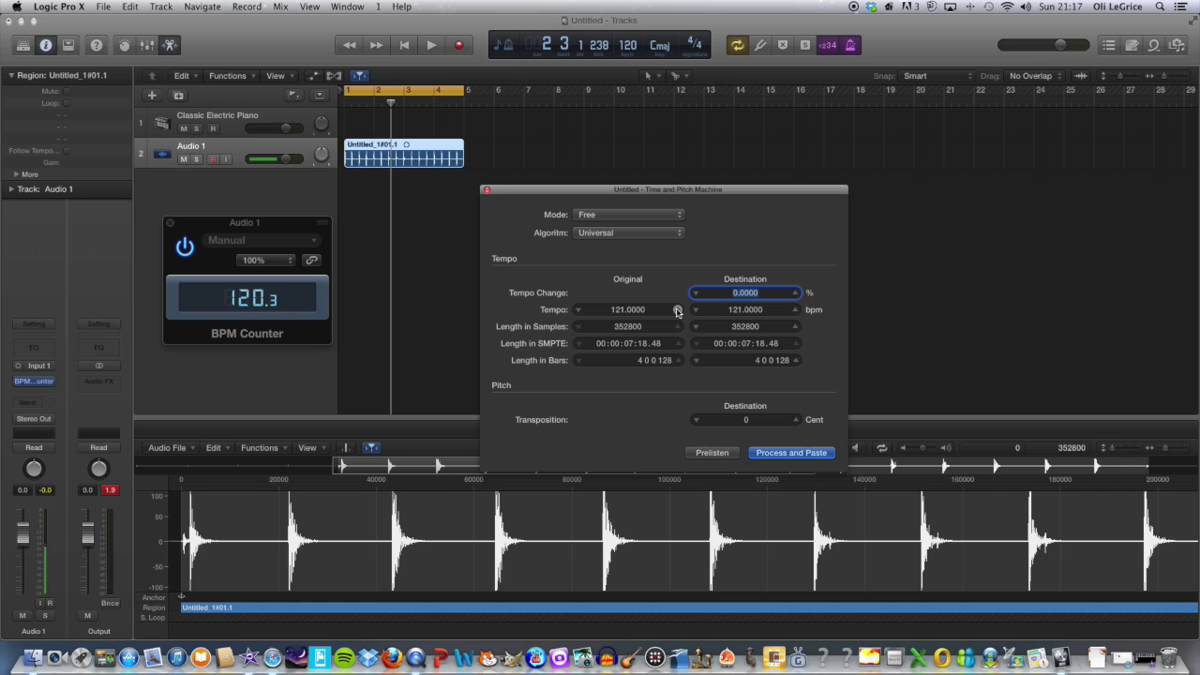
{"action": "left_click", "coordinate": [578, 310]}
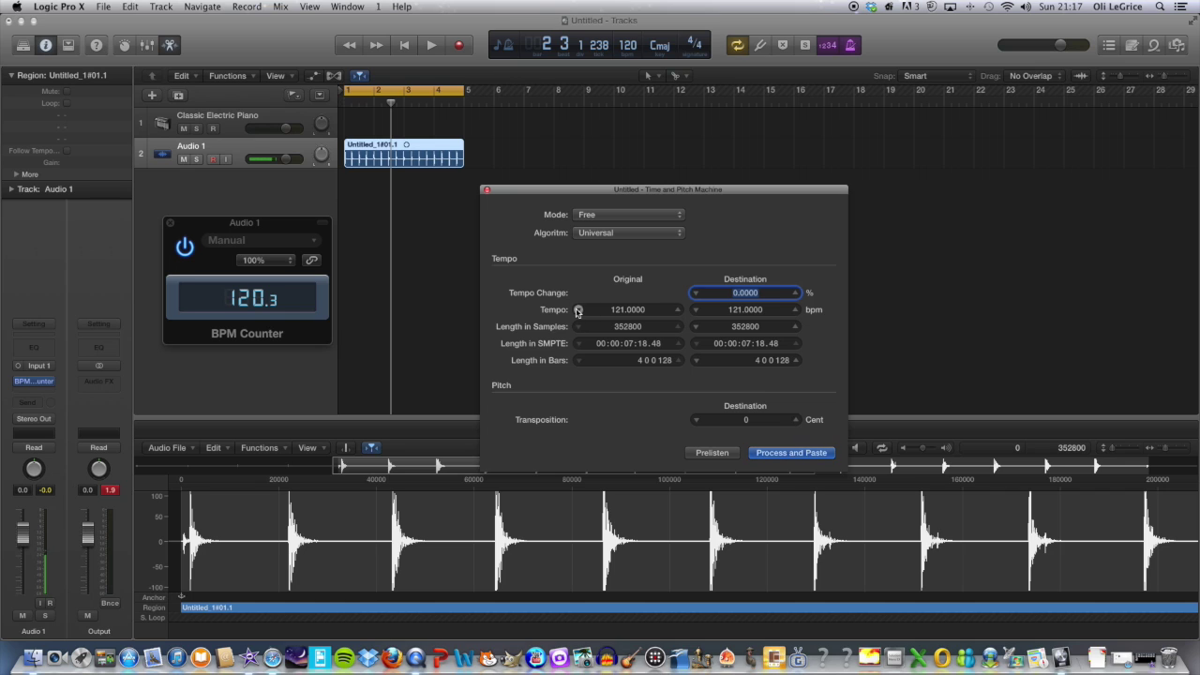
{"action": "left_click", "coordinate": [630, 309]}
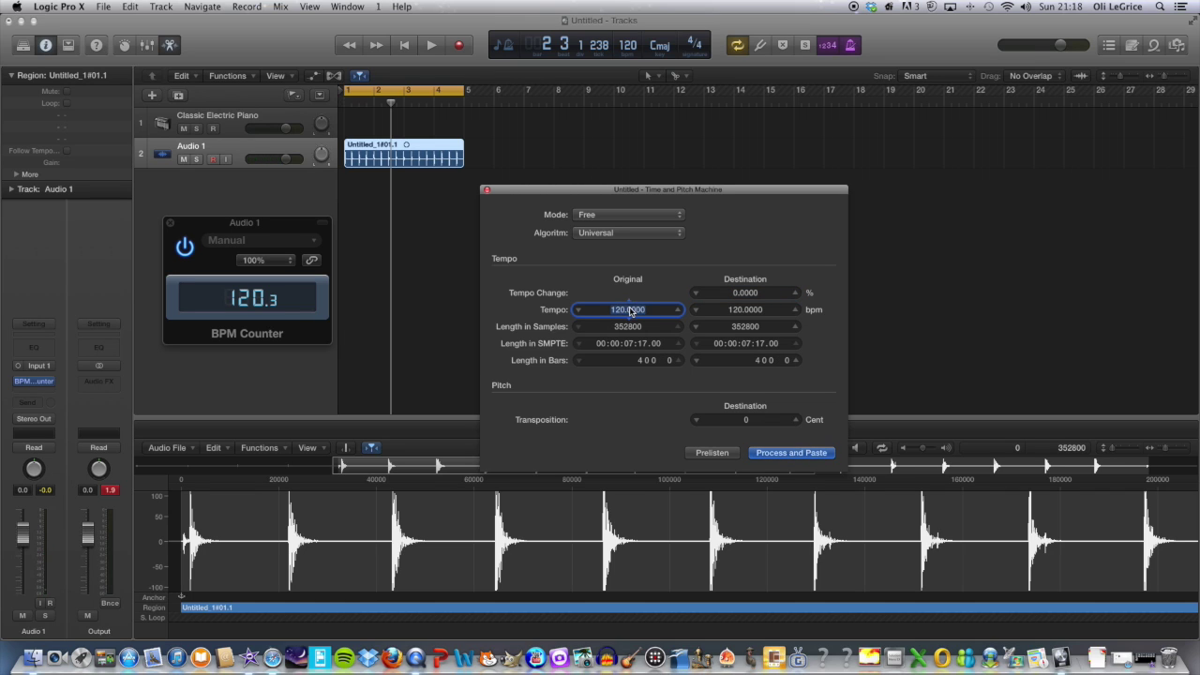
{"action": "type", "text": "120.3"}
{"action": "key", "text": "Return"}
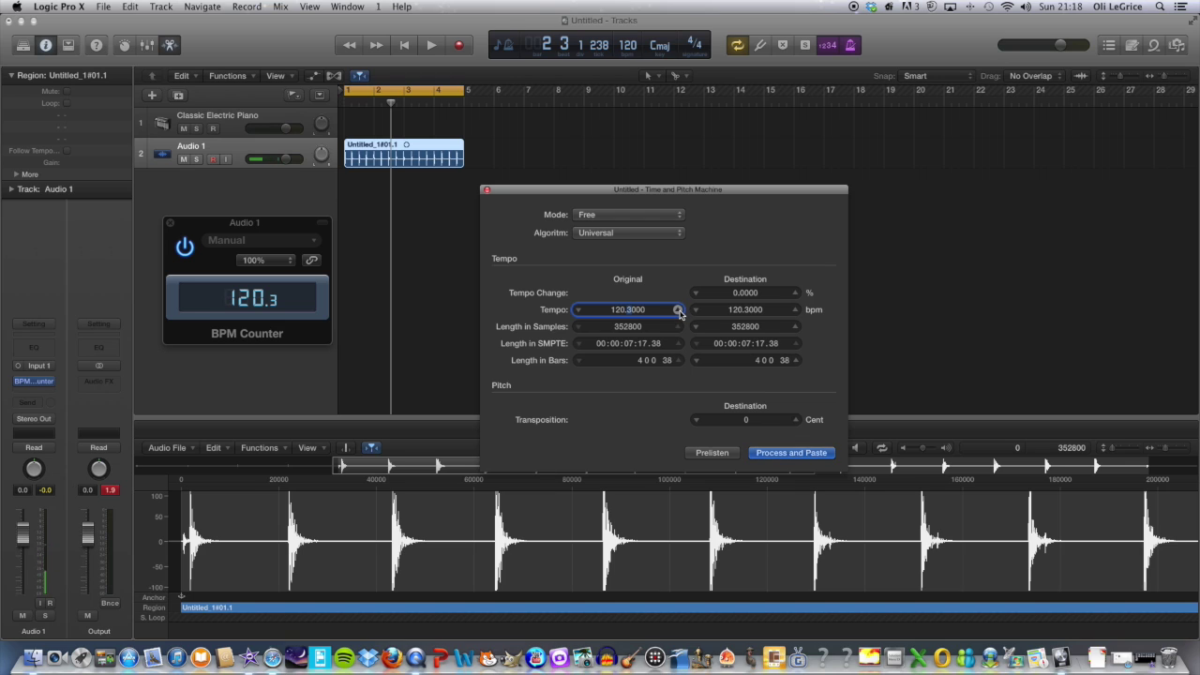
Raise the Destination Tempo to 160.3 bpm and process the loop, shortening the region.
{"action": "left_click", "coordinate": [795, 309]}
{"action": "left_click", "coordinate": [796, 309]}
{"action": "left_click", "coordinate": [796, 309]}
{"action": "left_click", "coordinate": [795, 310]}
{"action": "left_click", "coordinate": [795, 309]}
{"action": "left_click", "coordinate": [795, 310]}
{"action": "left_click", "coordinate": [795, 310]}
{"action": "left_click", "coordinate": [795, 309]}
{"action": "left_click", "coordinate": [795, 309]}
{"action": "left_click", "coordinate": [795, 310]}
{"action": "left_click", "coordinate": [795, 310]}
{"action": "left_click", "coordinate": [795, 309]}
{"action": "left_click", "coordinate": [795, 310]}
{"action": "left_click_drag", "start_coordinate": [736, 196], "coordinate": [692, 177]}
{"action": "left_click", "coordinate": [748, 433]}
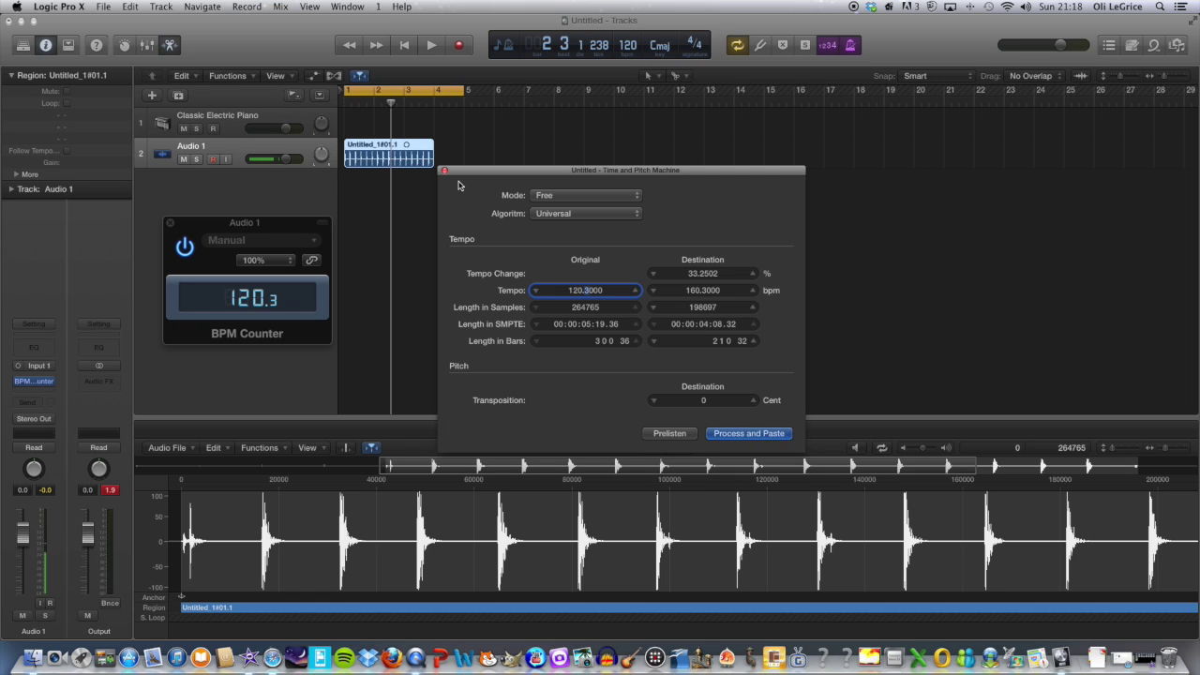
{"action": "left_click", "coordinate": [346, 102]}
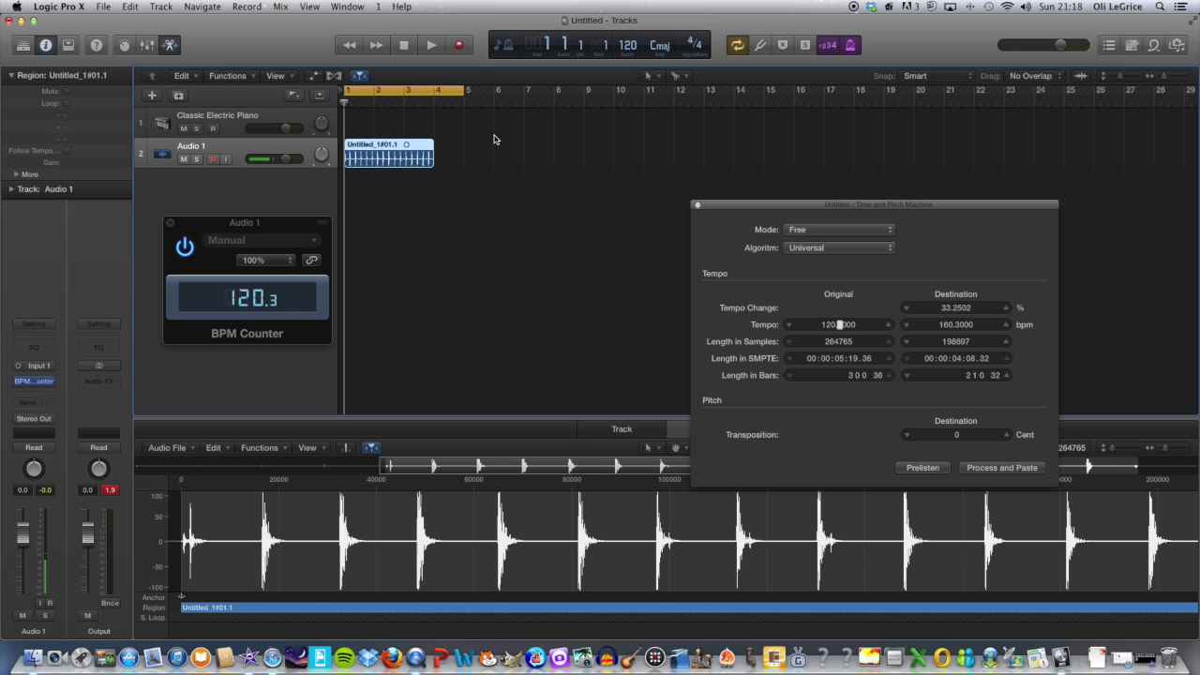
{"action": "left_click_drag", "start_coordinate": [272, 217], "coordinate": [279, 257]}
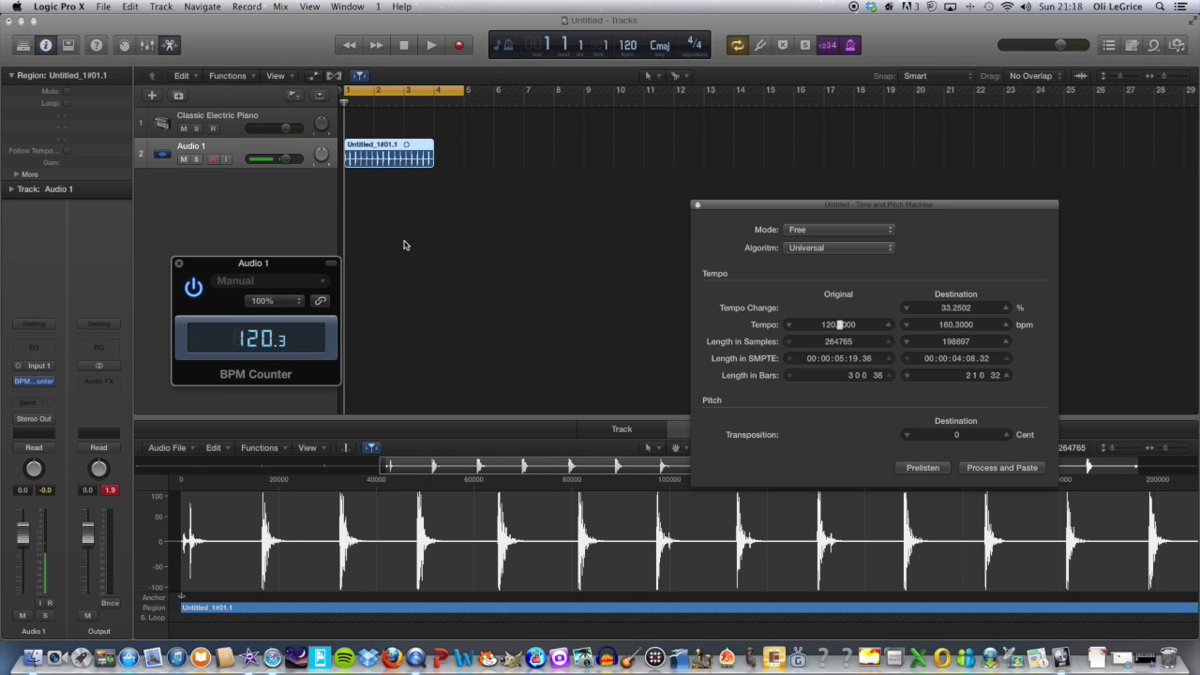
{"action": "key", "text": "space"}
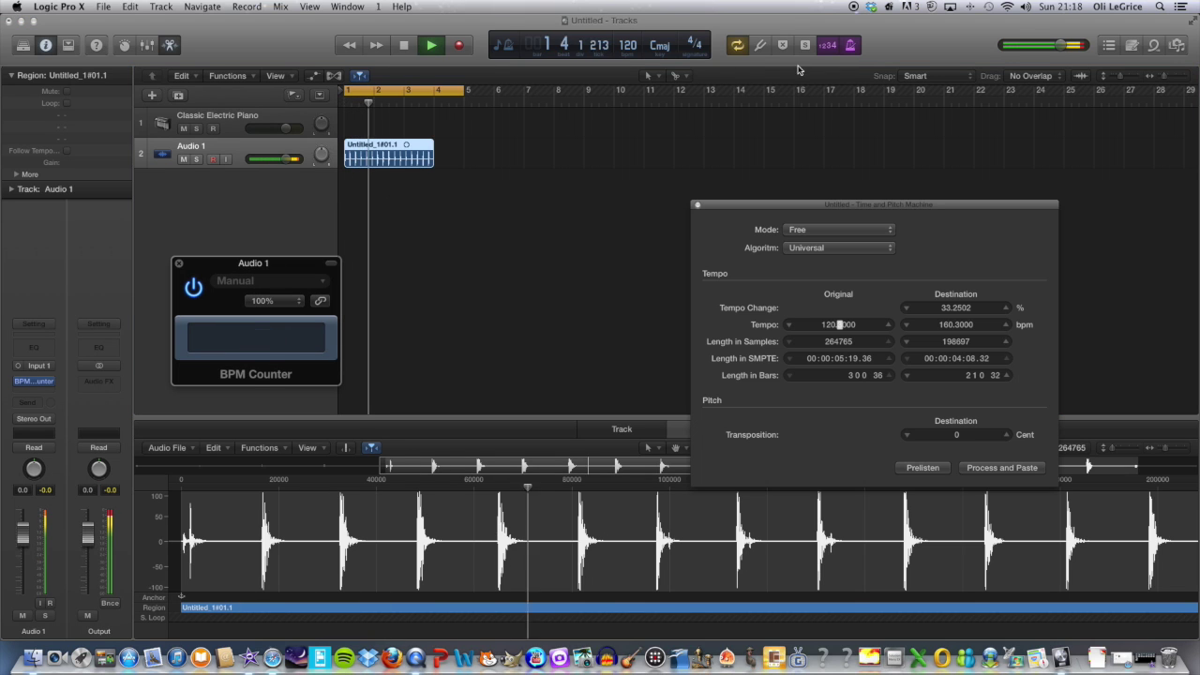
{"action": "key", "text": "space"}
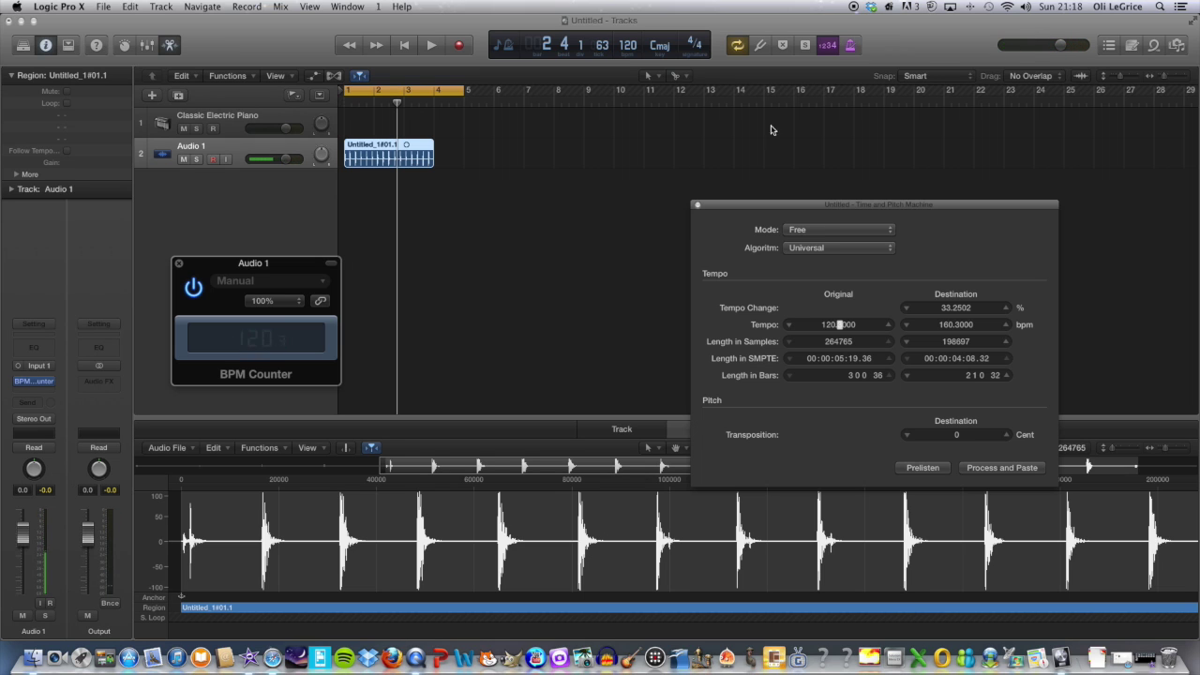
{"action": "key", "text": "space"}
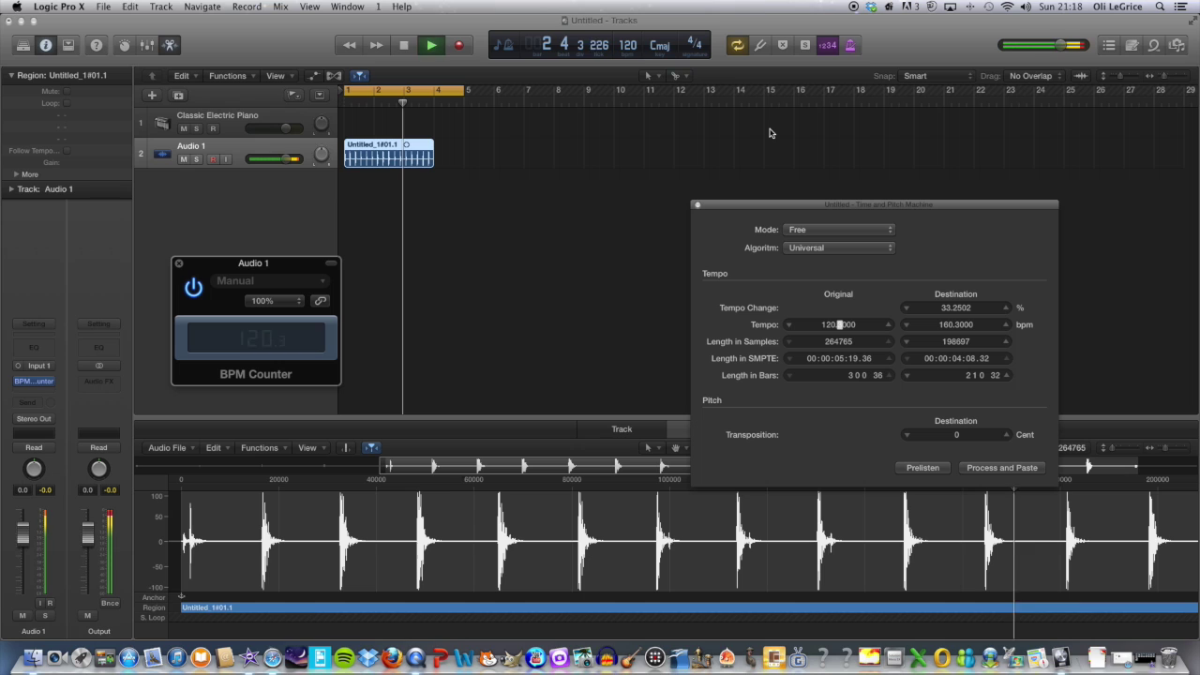
{"action": "key", "text": "space"}
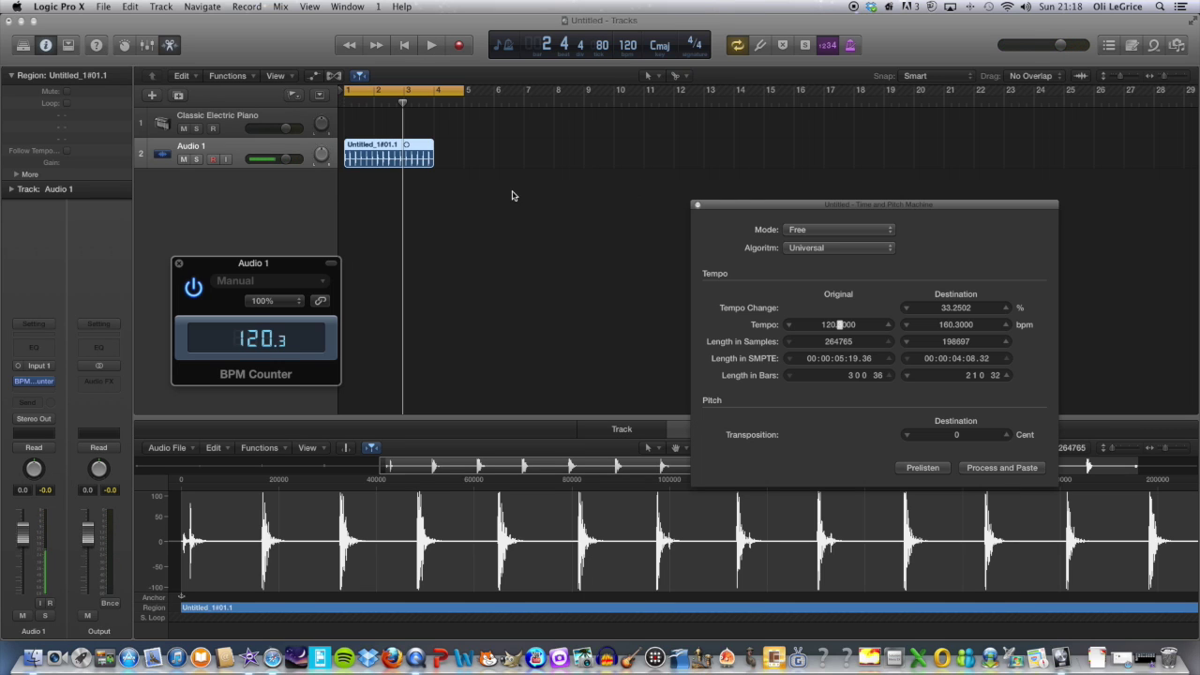
{"action": "left_click_drag", "start_coordinate": [281, 268], "coordinate": [270, 250]}
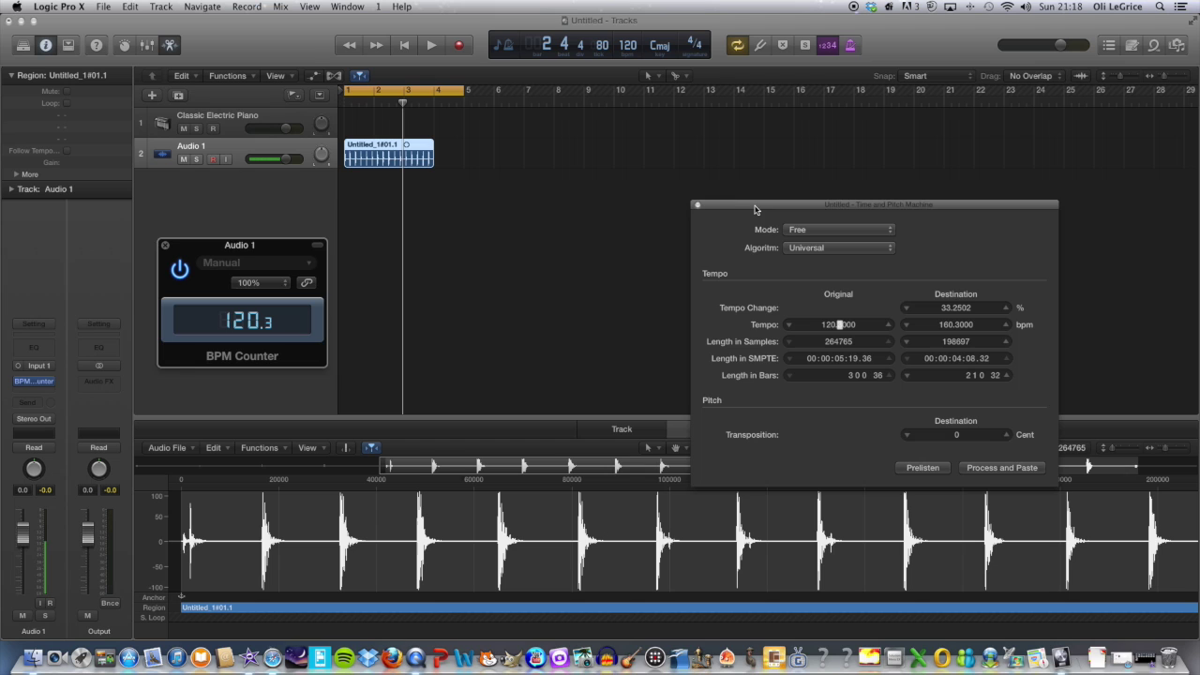
{"action": "left_click_drag", "start_coordinate": [775, 207], "coordinate": [499, 191]}
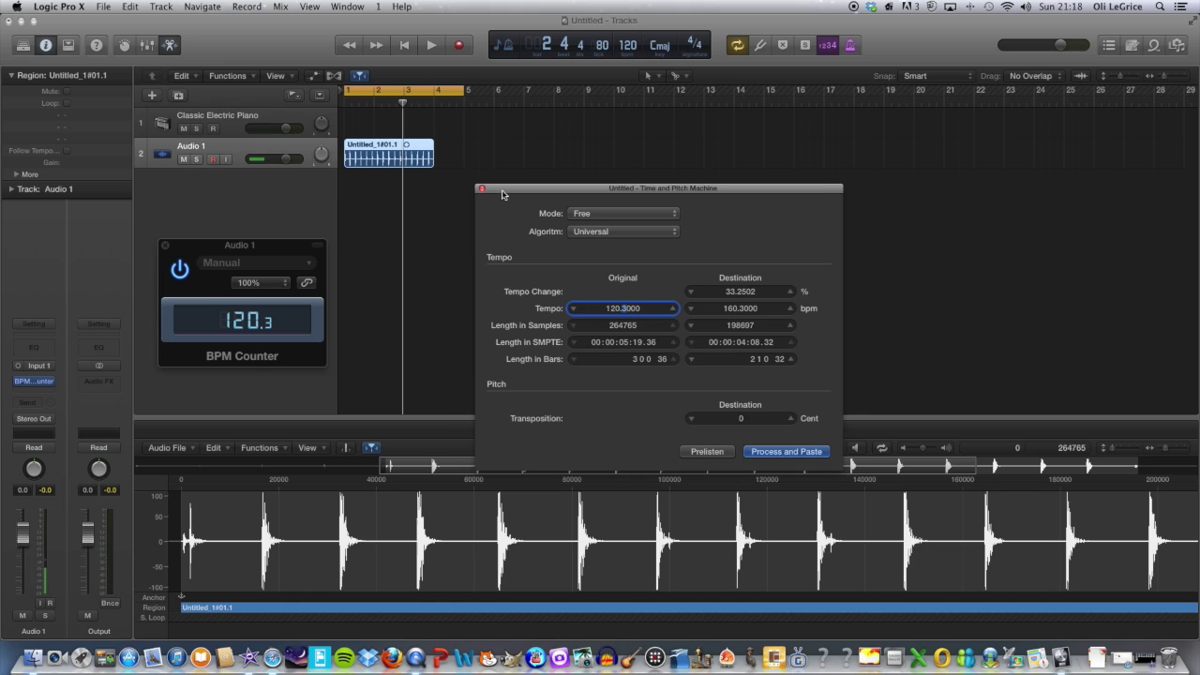
{"action": "left_click_drag", "start_coordinate": [503, 193], "coordinate": [472, 195]}
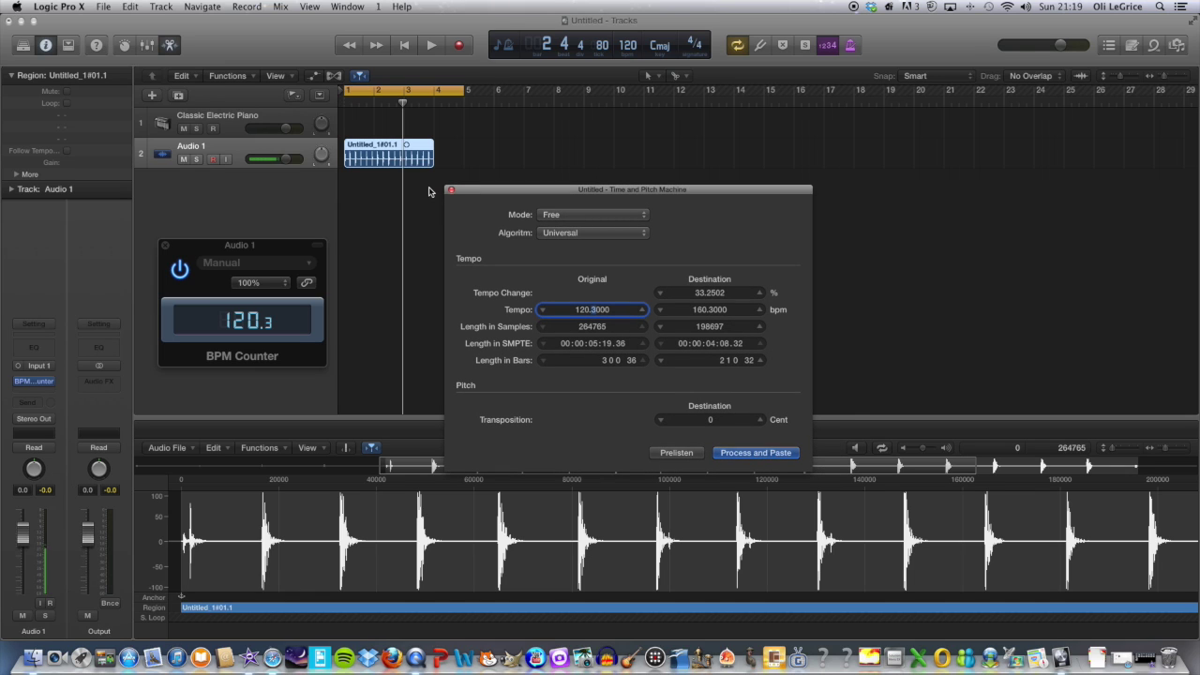